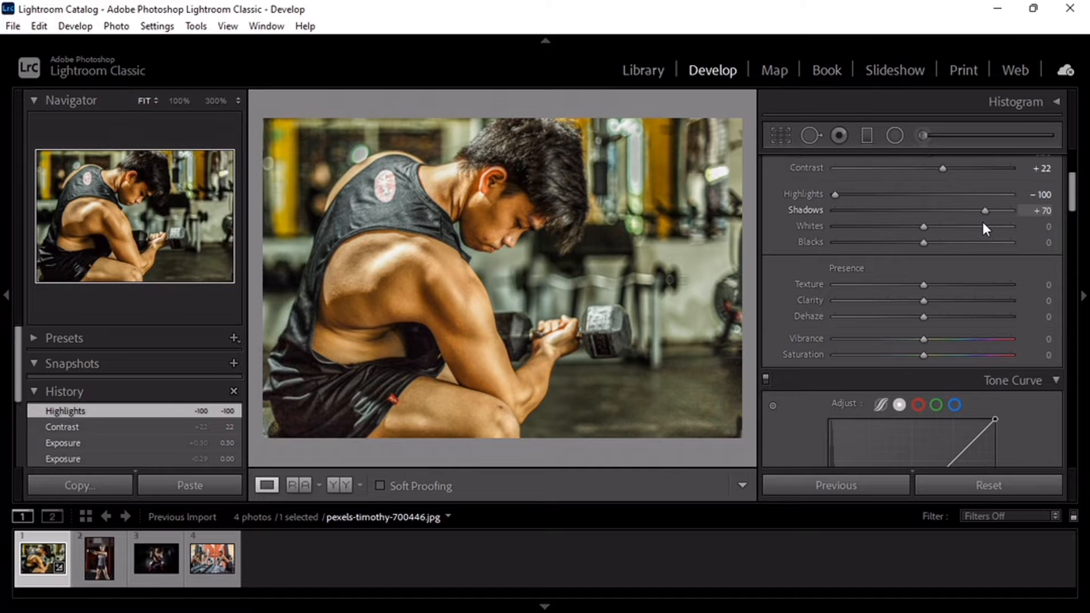
Set the photo's Whites to −60 and Blacks to −30.
left_click_drag(923, 226, 896, 248)
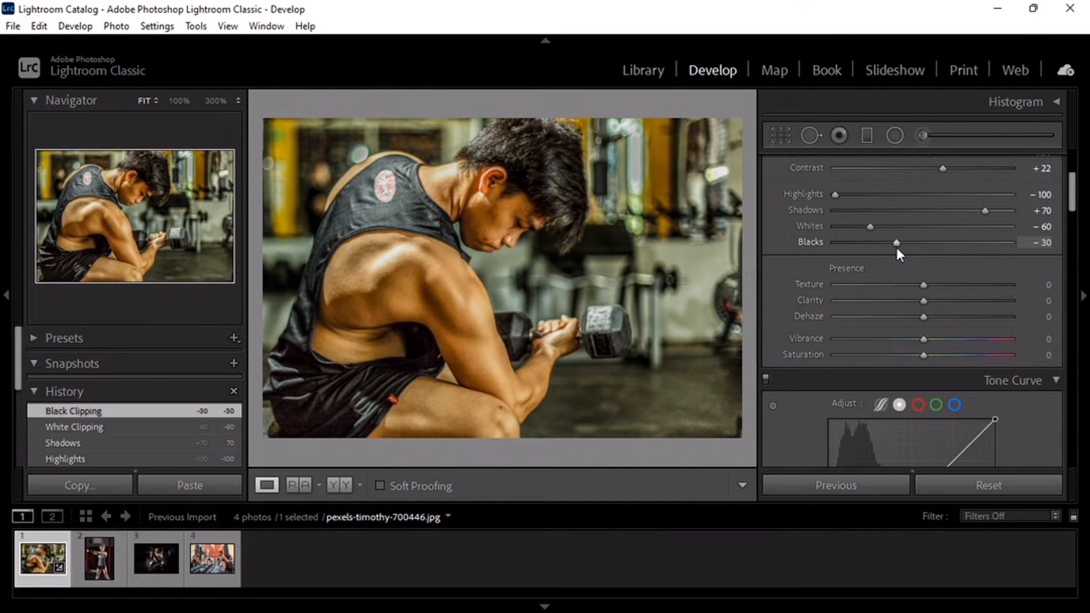
Shape the point curve into an S with points at about 63/50 and 188/205, a midtone point and a raised black endpoint.
scroll(897, 247, "down", 3)
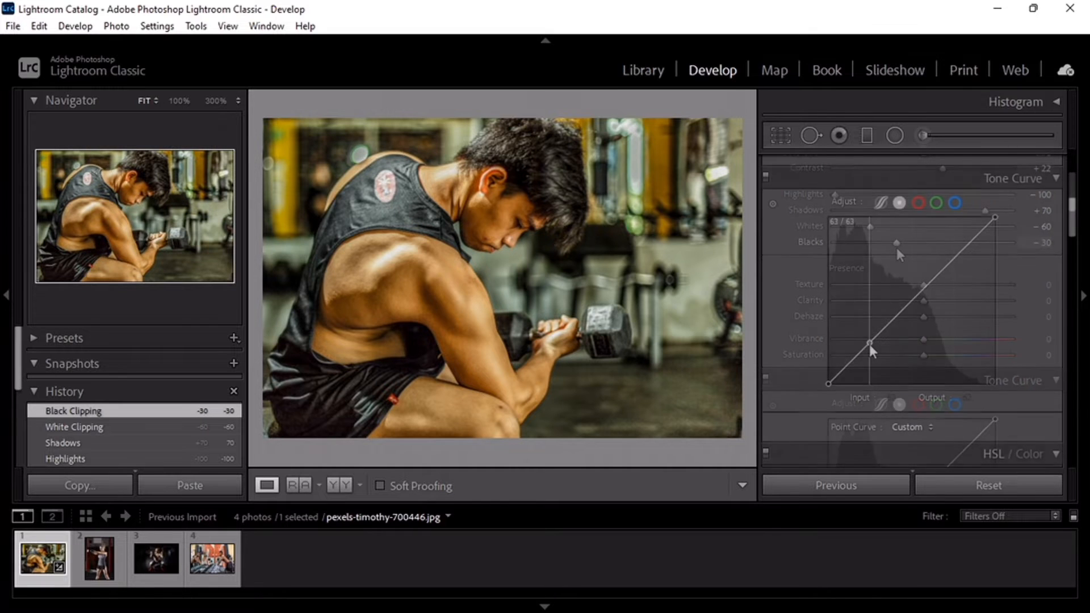
left_click_drag(871, 341, 872, 354)
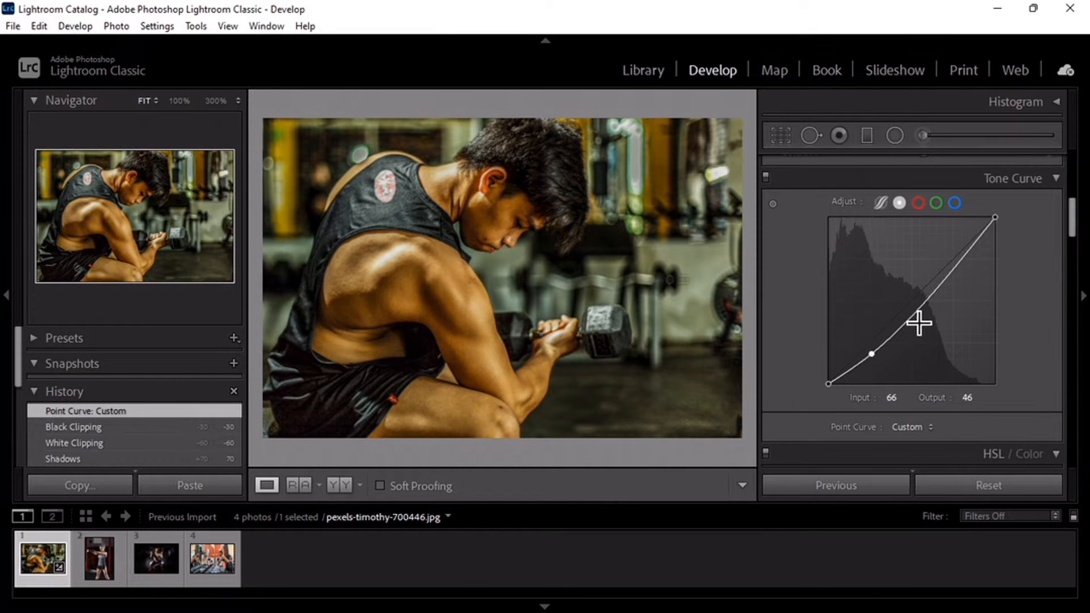
mouse_move(911, 309)
left_mouse_down()
mouse_move(909, 299)
mouse_move(905, 309)
left_mouse_up()
left_click_drag(954, 257, 951, 250)
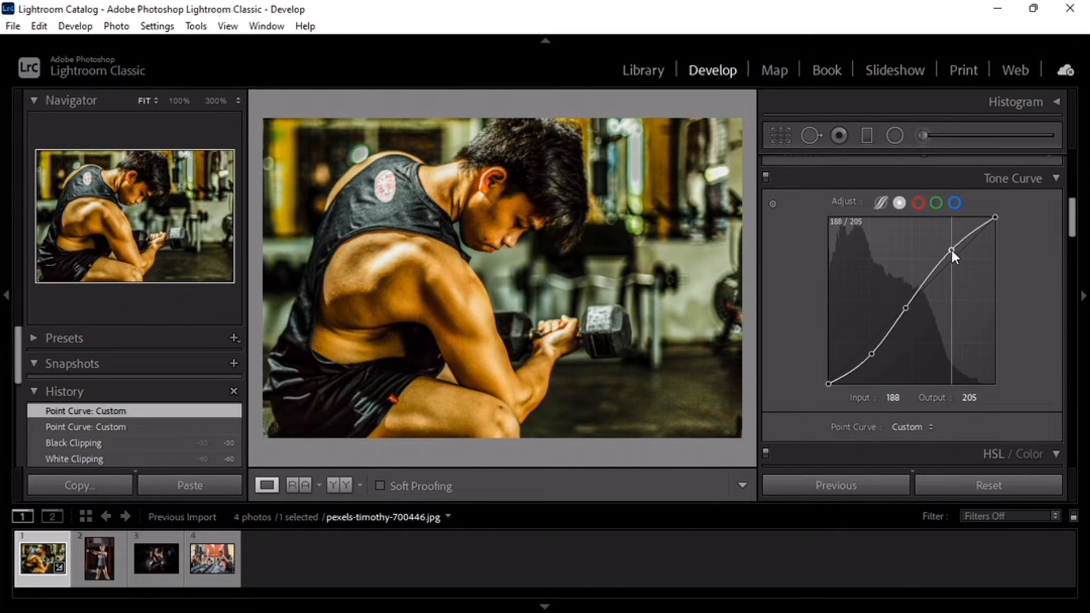
left_click_drag(829, 383, 870, 352)
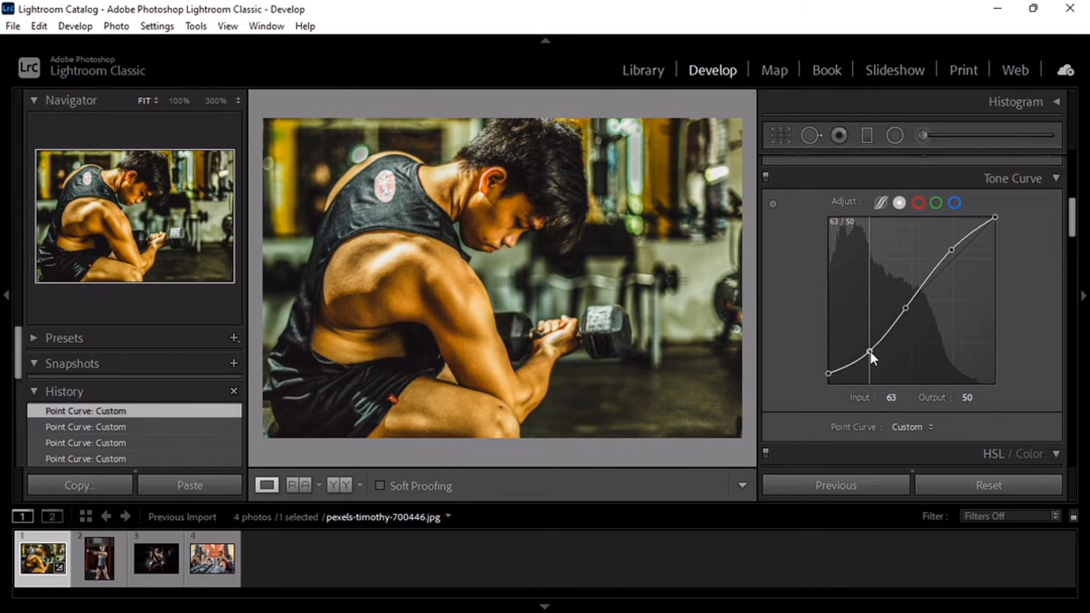
Set the red saturation to −100 and the red luminance to −90 in the HSL adjustments.
left_click(1074, 429)
left_click_drag(925, 231, 800, 241)
left_click(951, 188)
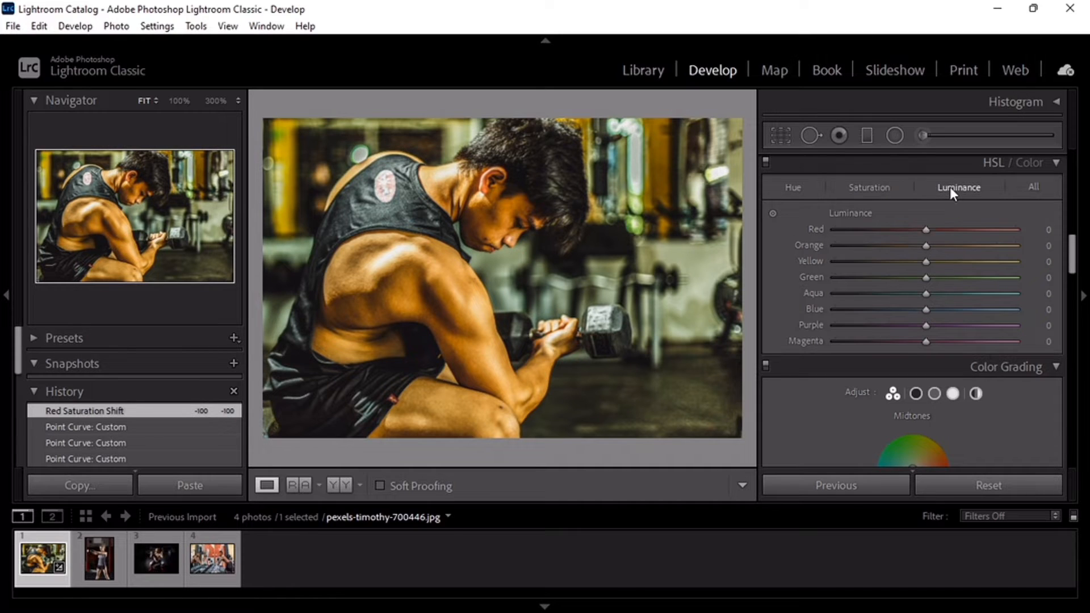
left_click_drag(924, 231, 852, 246)
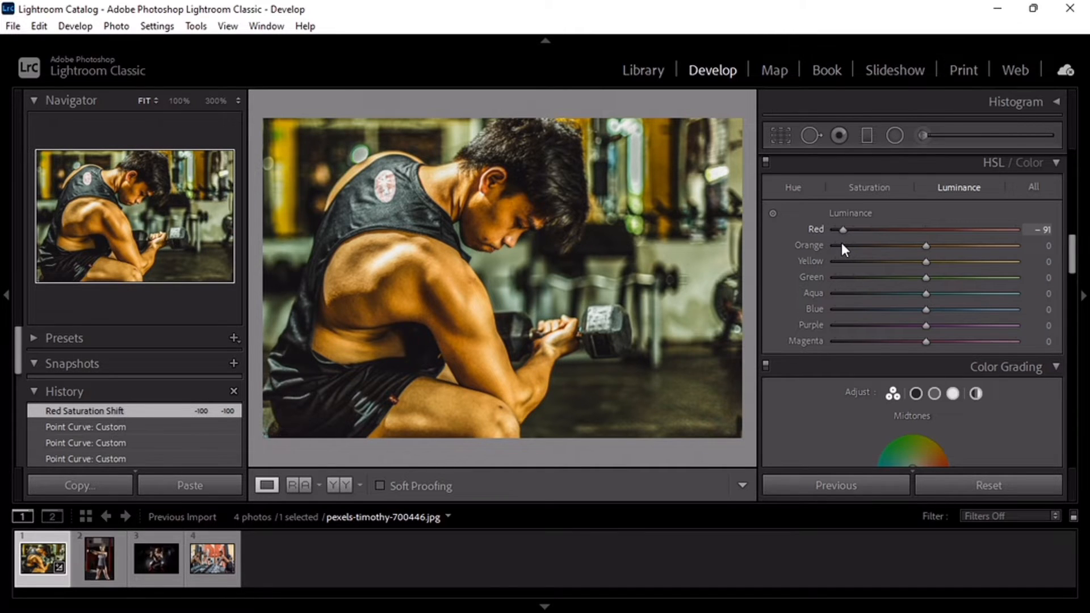
left_click_drag(841, 243, 843, 243)
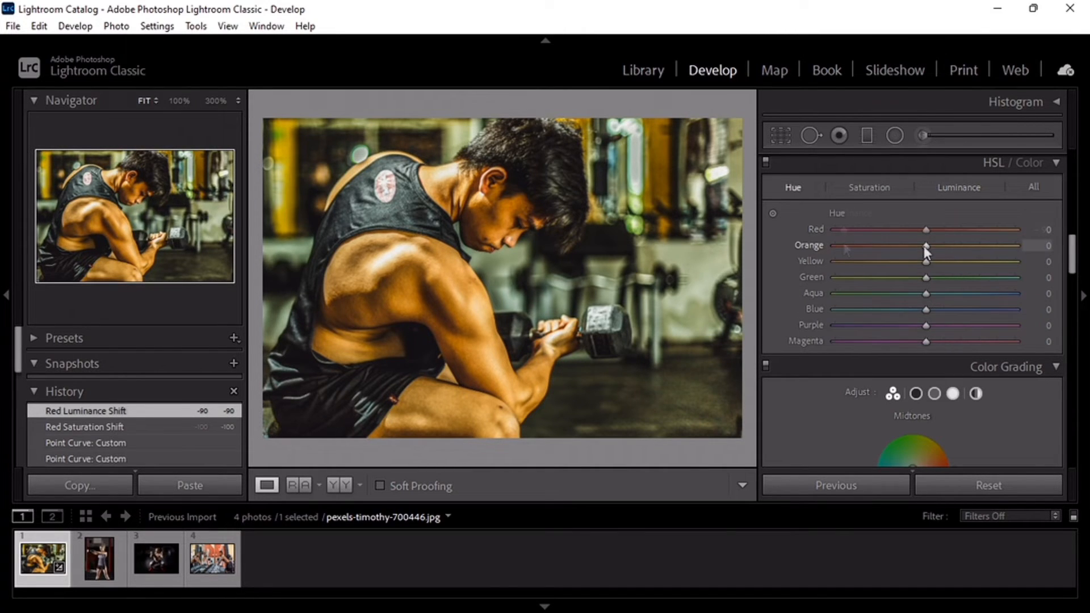
Set the orange hue to −7, orange saturation to −16 and orange luminance to −23.
left_click_drag(924, 247, 918, 250)
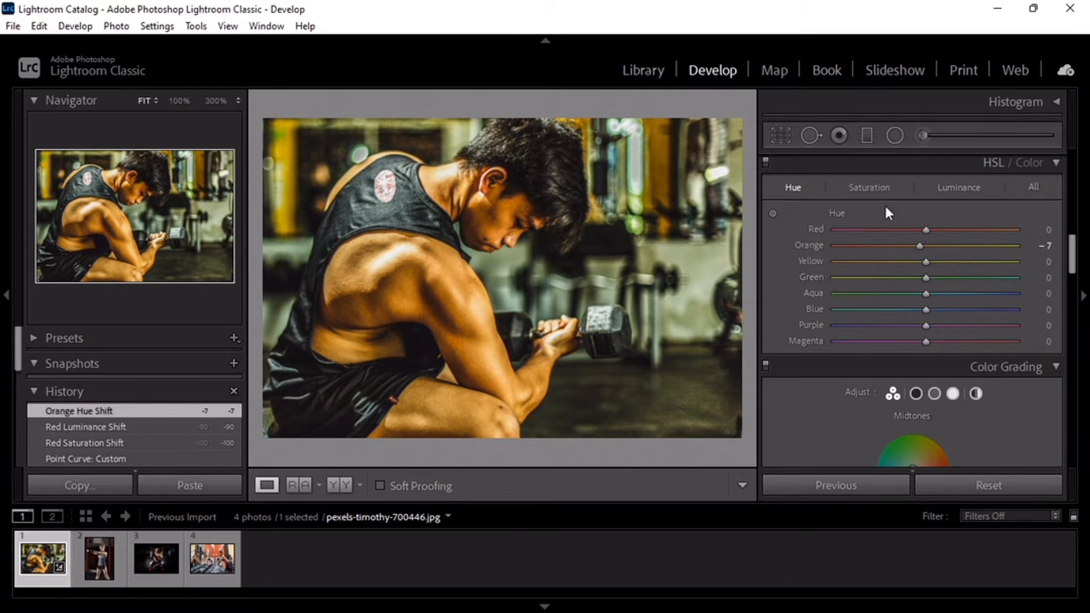
left_click(870, 184)
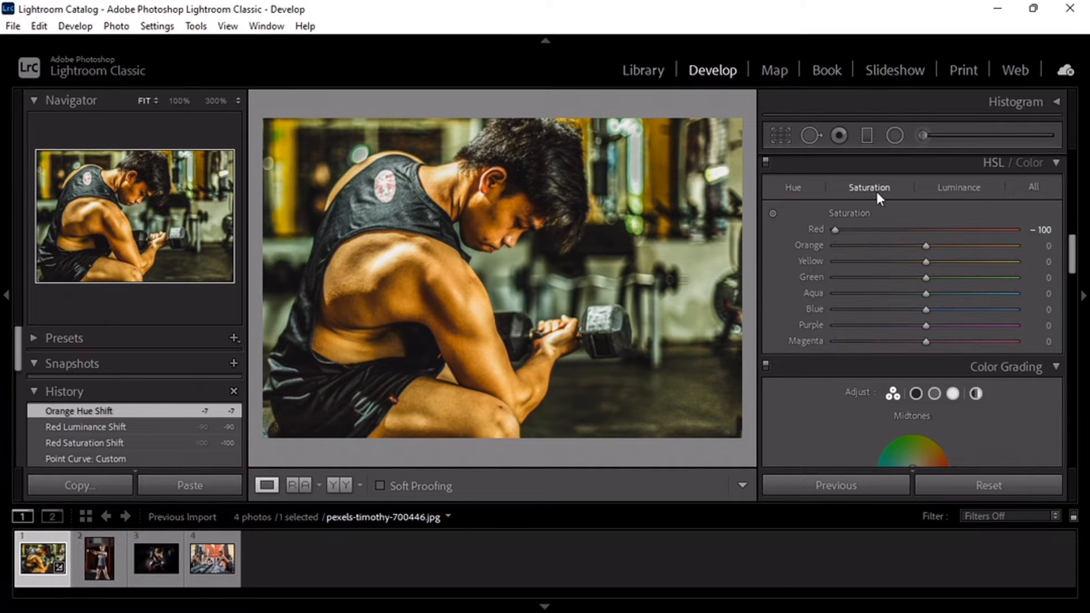
left_click_drag(925, 245, 915, 250)
left_click(950, 186)
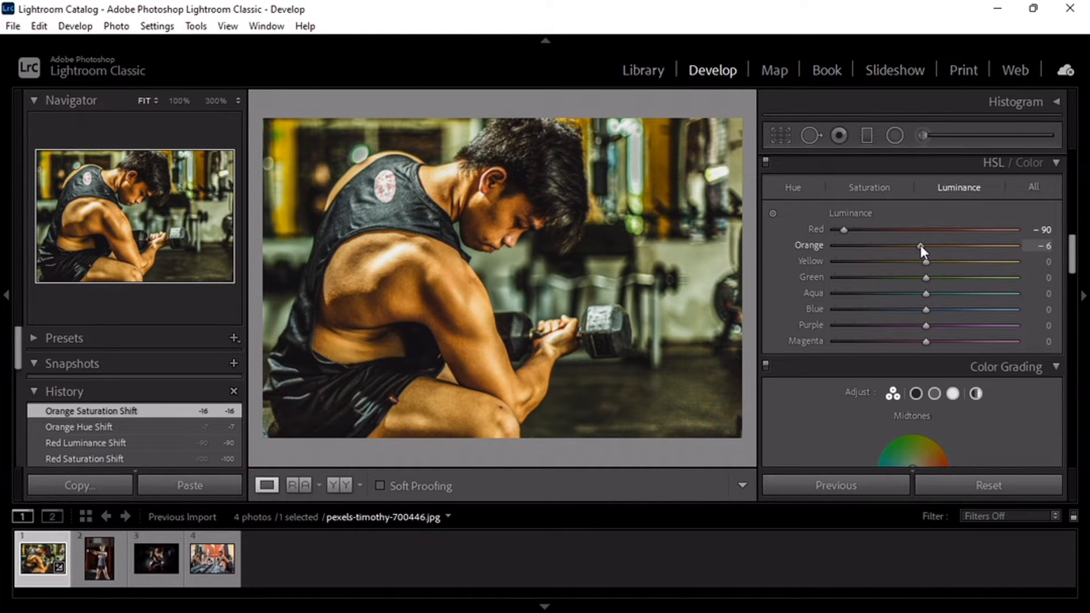
left_click_drag(920, 245, 904, 250)
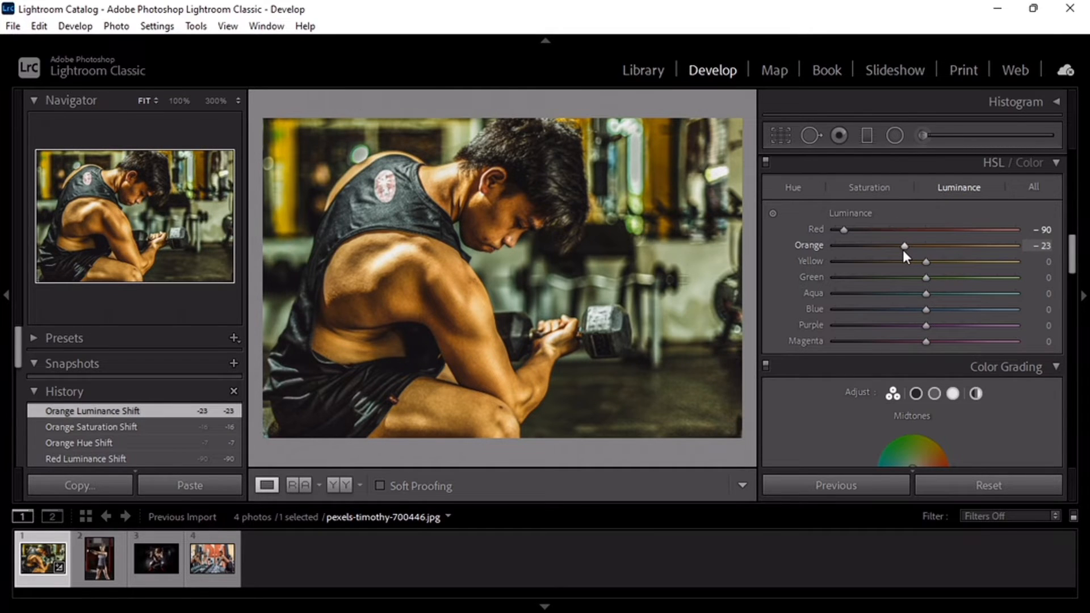
Set the yellow, green, aqua and blue saturation to −100, and the green, aqua and blue luminance to −30.
left_click(870, 188)
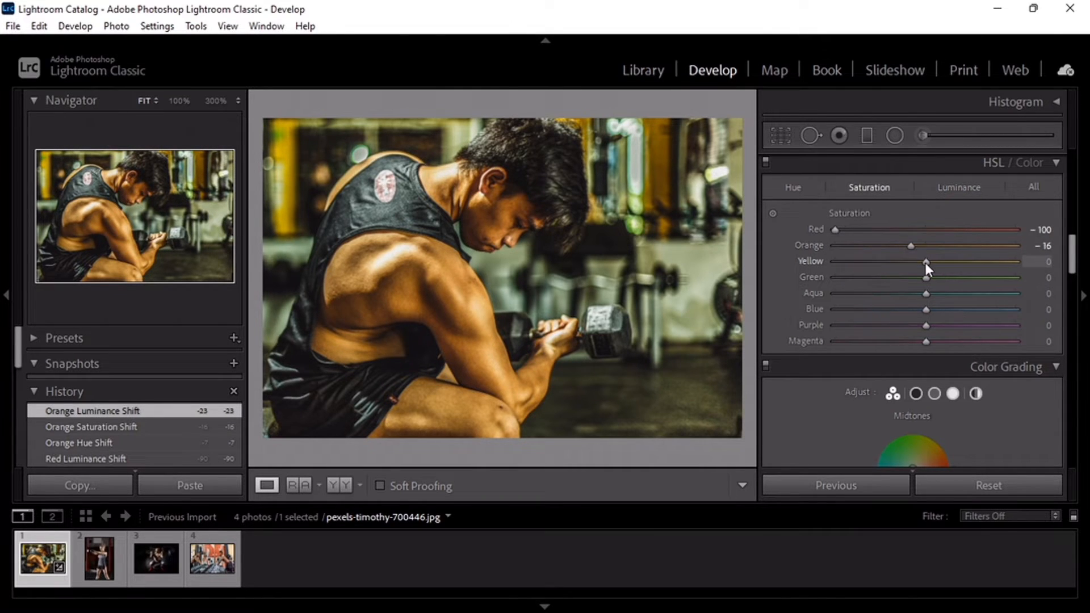
left_click_drag(925, 262, 811, 278)
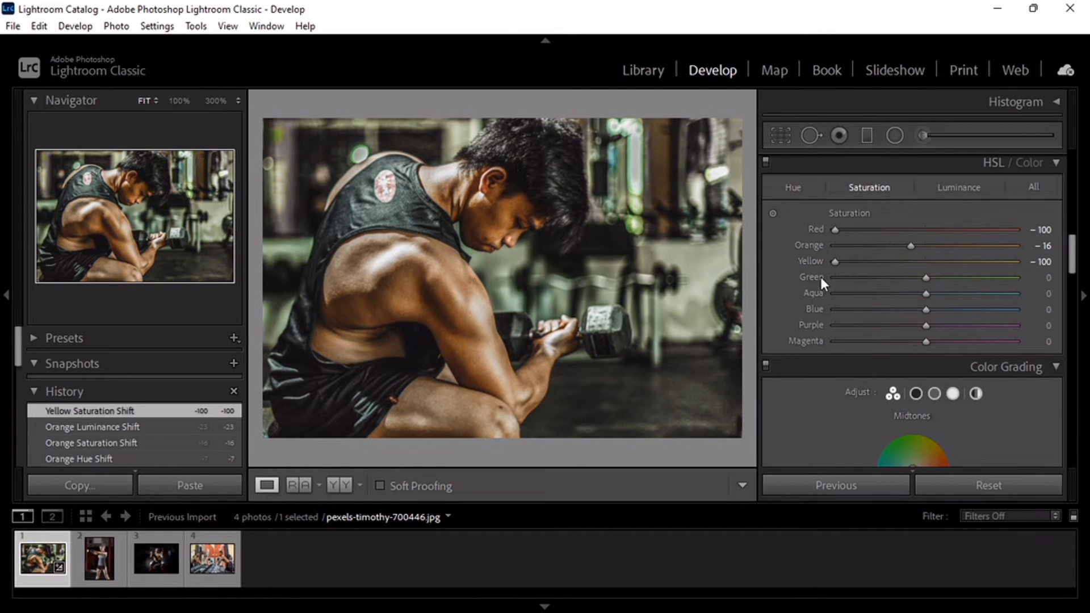
left_click_drag(926, 277, 820, 286)
left_click_drag(929, 296, 820, 294)
left_click_drag(925, 310, 824, 313)
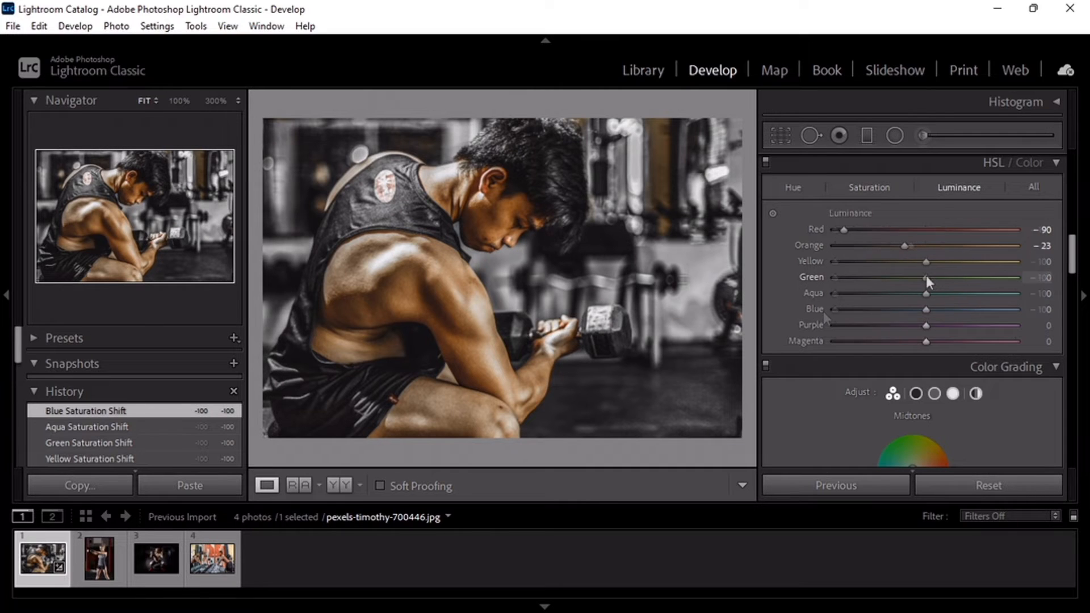
left_click_drag(926, 277, 898, 311)
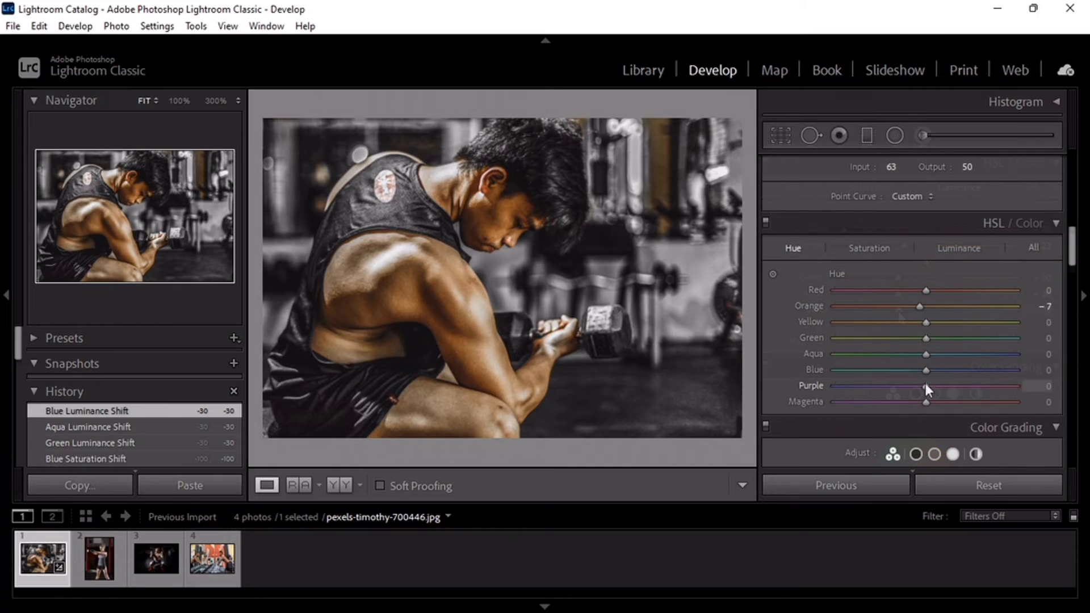
Set purple to hue −21, saturation −30 and luminance −20, and magenta to saturation −50 and luminance +25.
left_click_drag(923, 385, 905, 388)
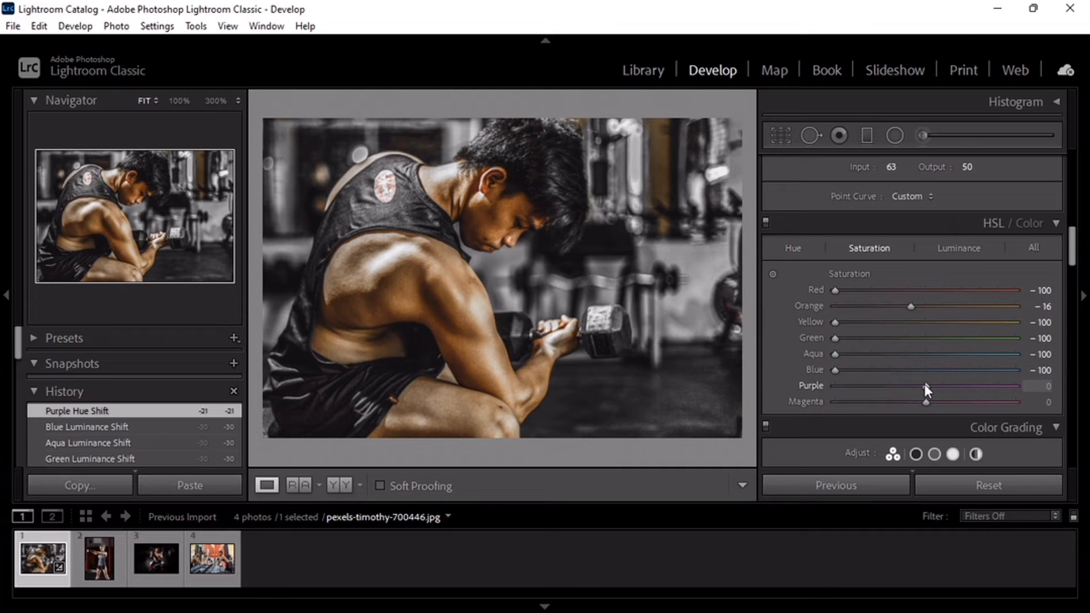
left_click_drag(924, 384, 898, 393)
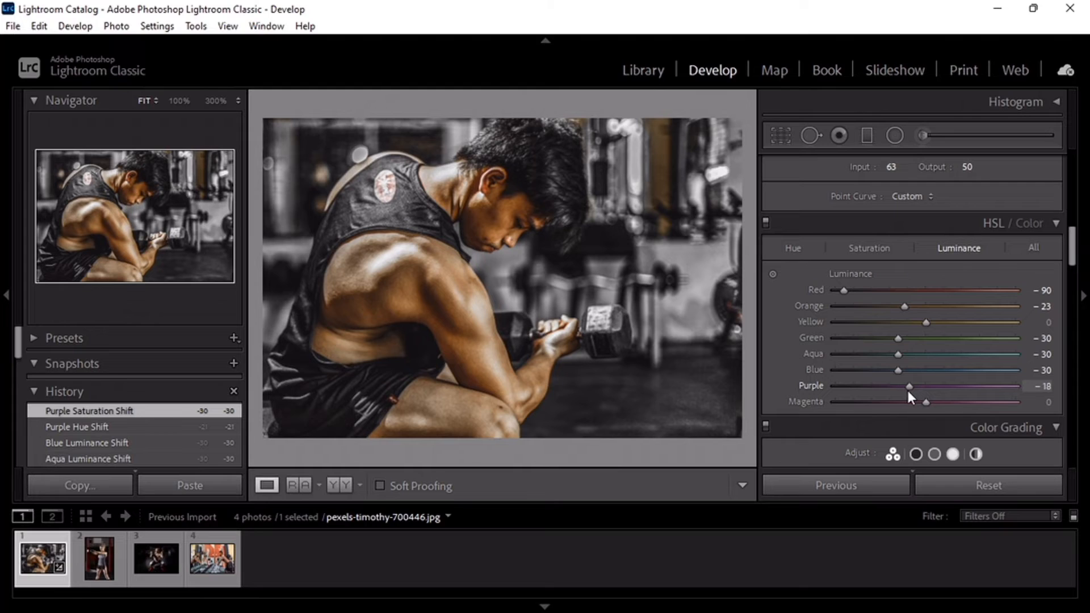
left_click_drag(906, 391, 906, 391)
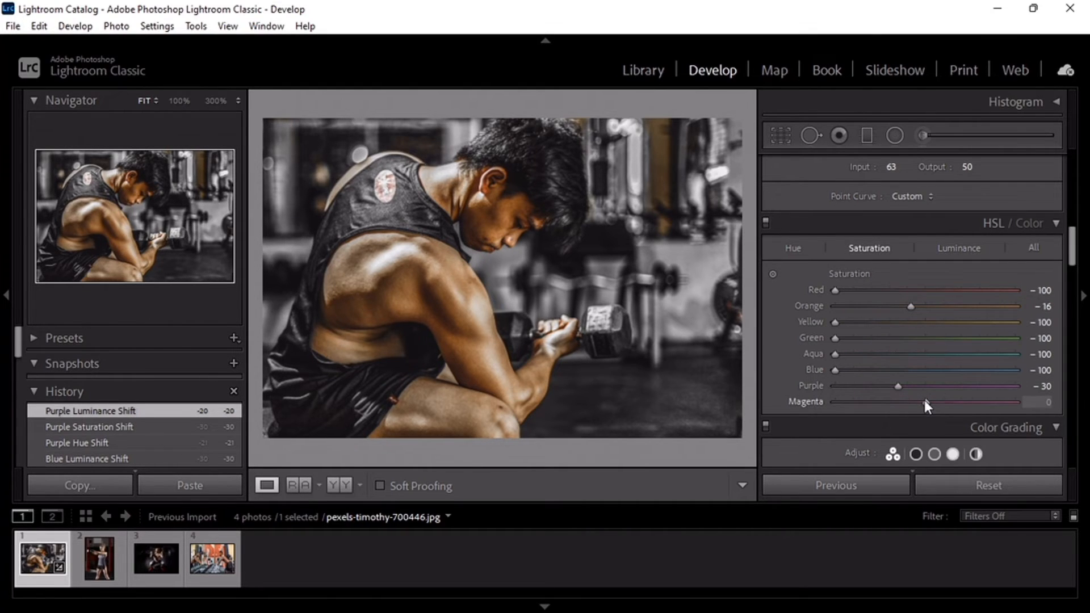
left_click_drag(924, 400, 878, 404)
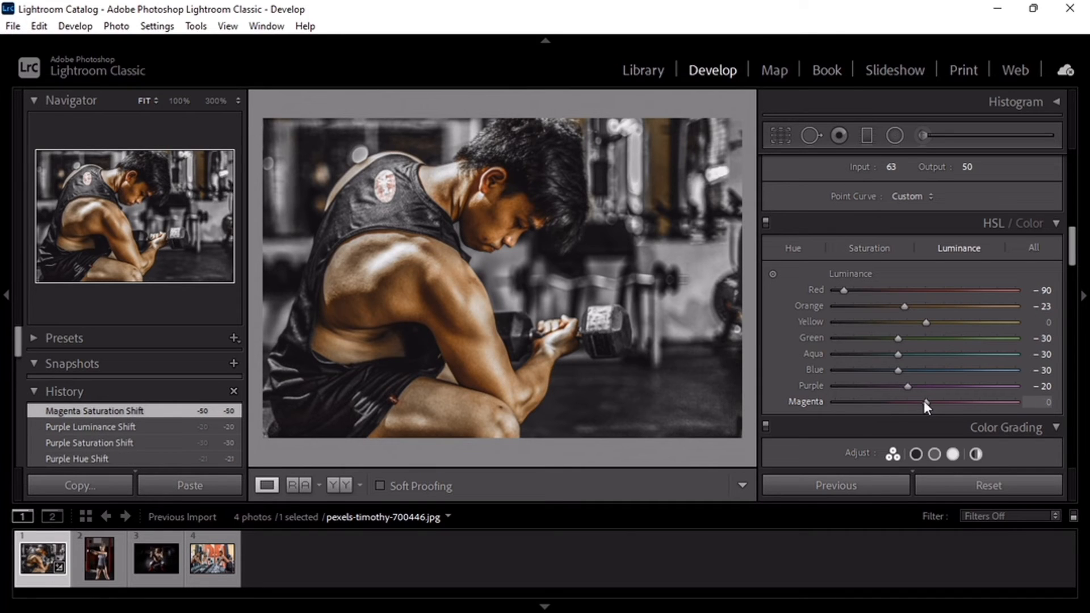
left_click_drag(925, 402, 946, 404)
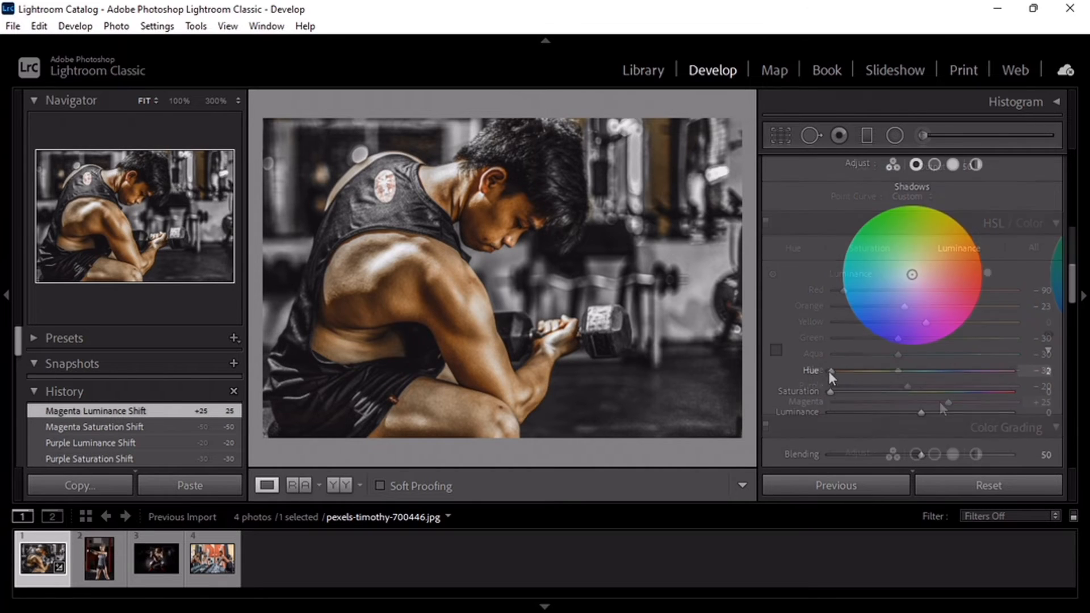
Color-grade the shadows with hue 226 and saturation 13, and the highlights with hue 169 and saturation 5.
left_click_drag(828, 371, 938, 378)
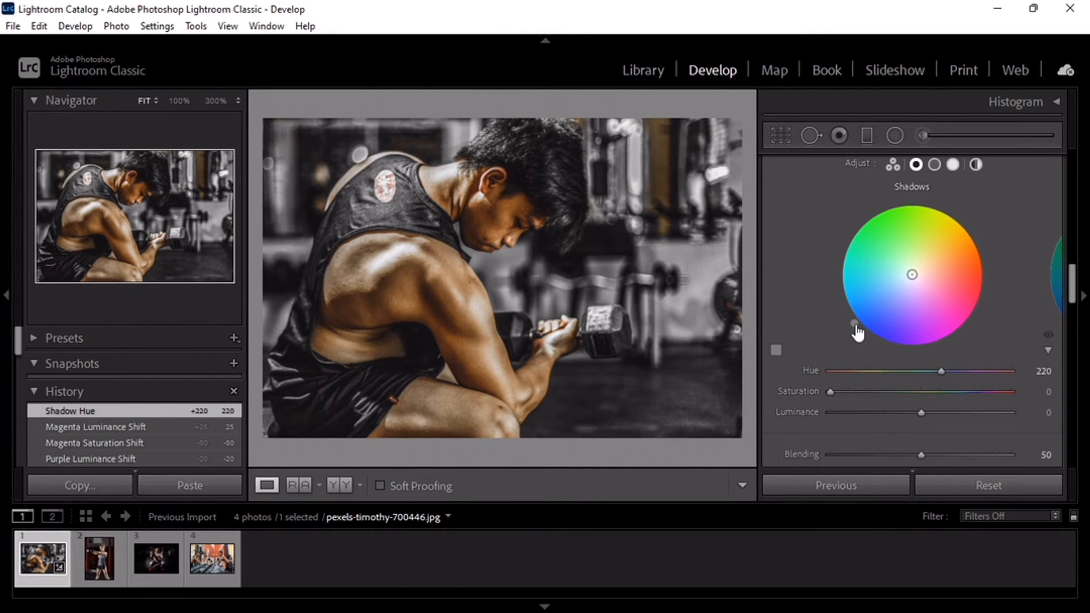
left_click_drag(854, 324, 861, 329)
left_click_drag(832, 393, 854, 396)
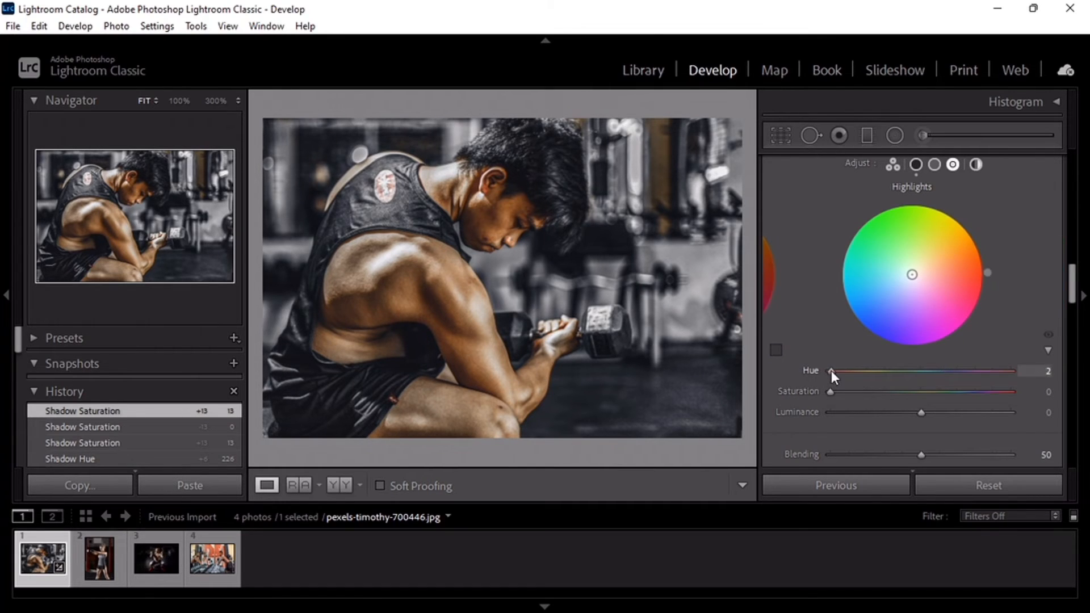
left_click_drag(832, 370, 916, 375)
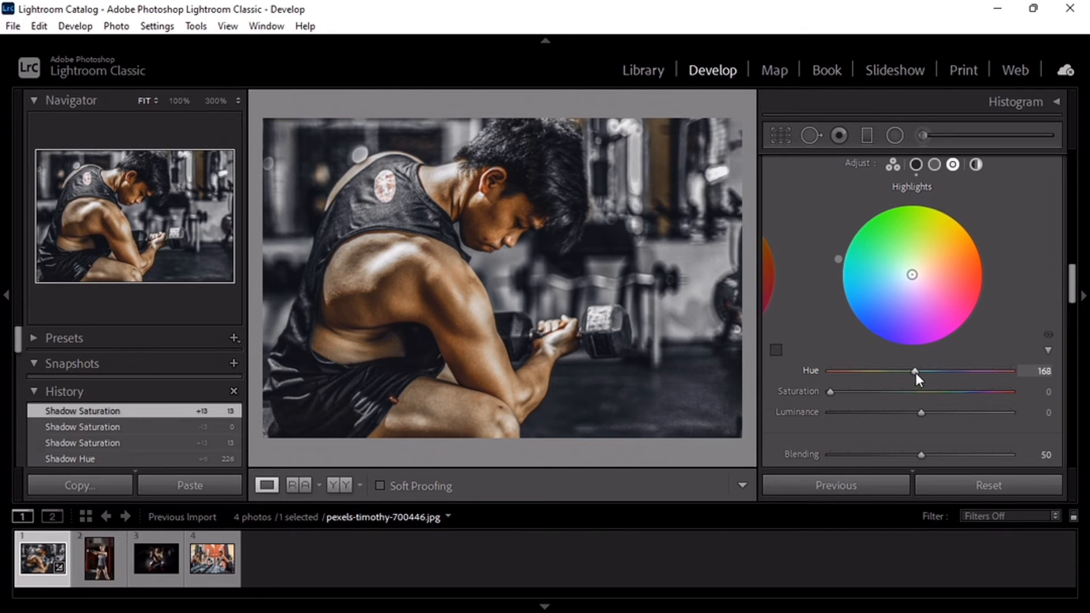
left_click_drag(829, 391, 838, 392)
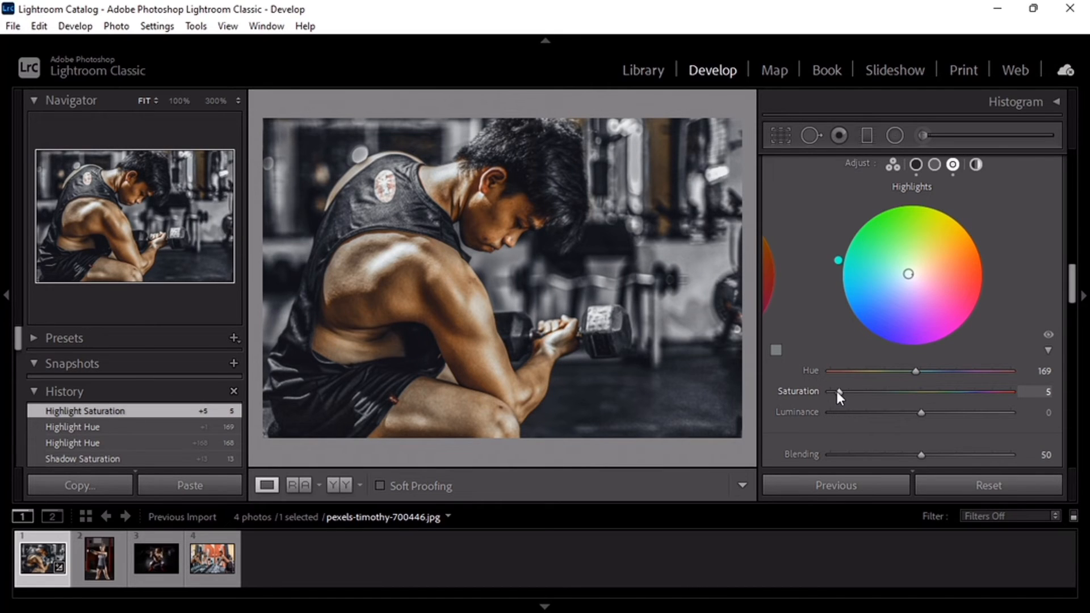
Set the photo's Texture to +16 and Clarity to about +15.
left_click_drag(1074, 292, 1076, 303)
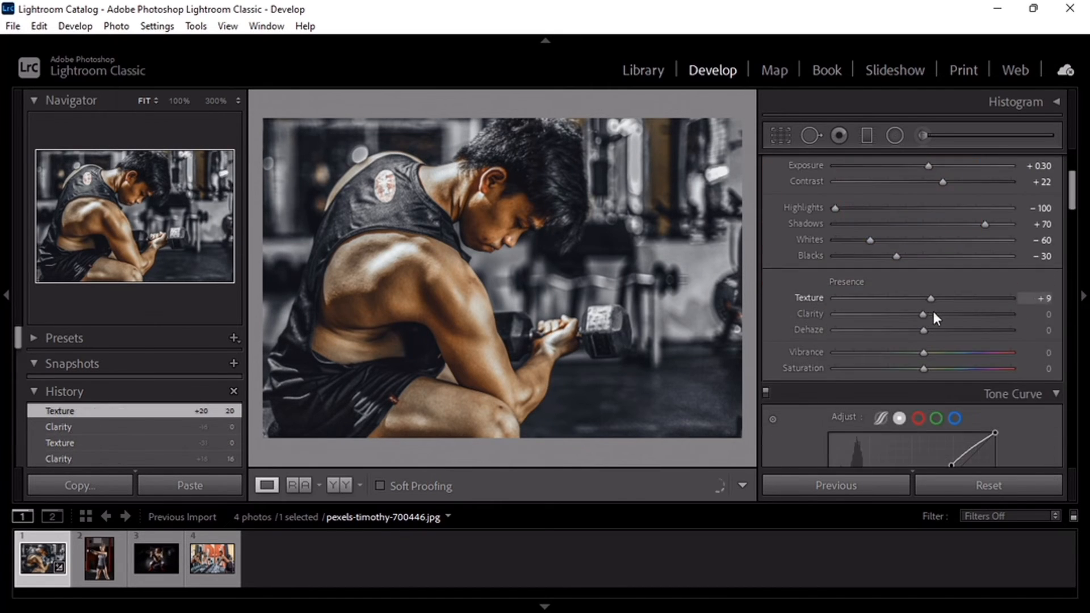
left_click_drag(933, 310, 936, 319)
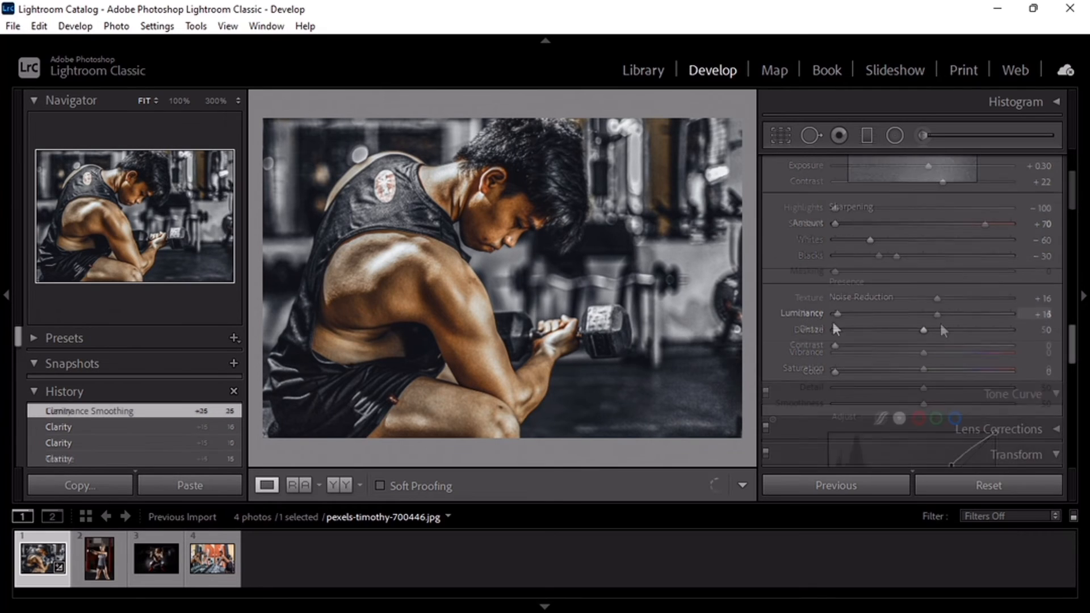
Set luminance noise reduction to 10 and color noise reduction to 26, and set the post-crop vignette amount to −20.
left_click_drag(820, 326, 851, 322)
left_click_drag(836, 374, 880, 376)
scroll(888, 381, "down", 10)
left_click_drag(922, 327, 907, 330)
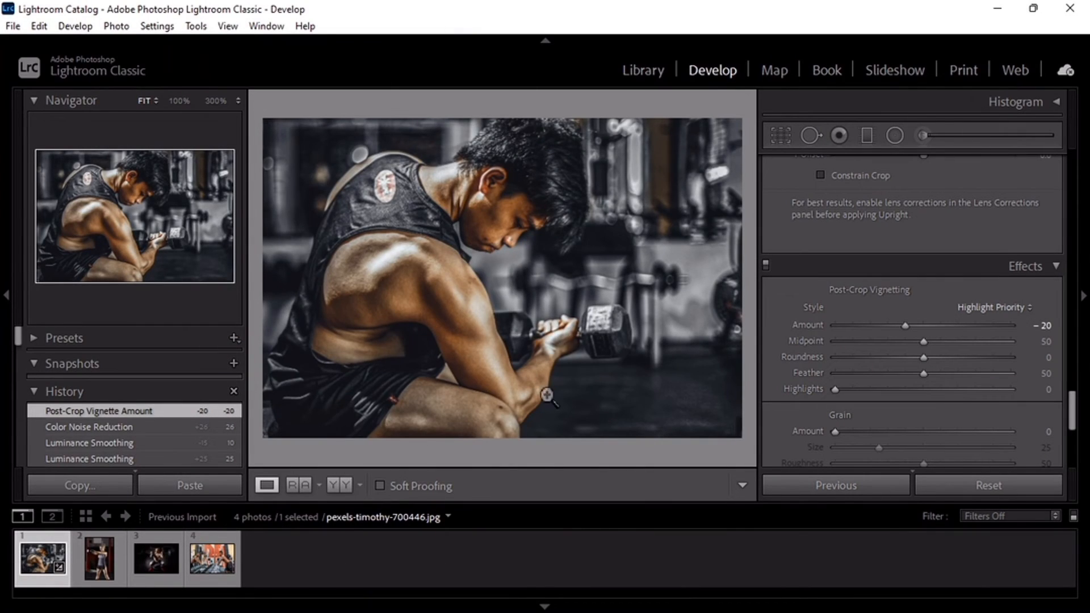
Compare the photo before and after the edit, and review the HSL saturation and hue values and the remaining adjustments.
key("y")
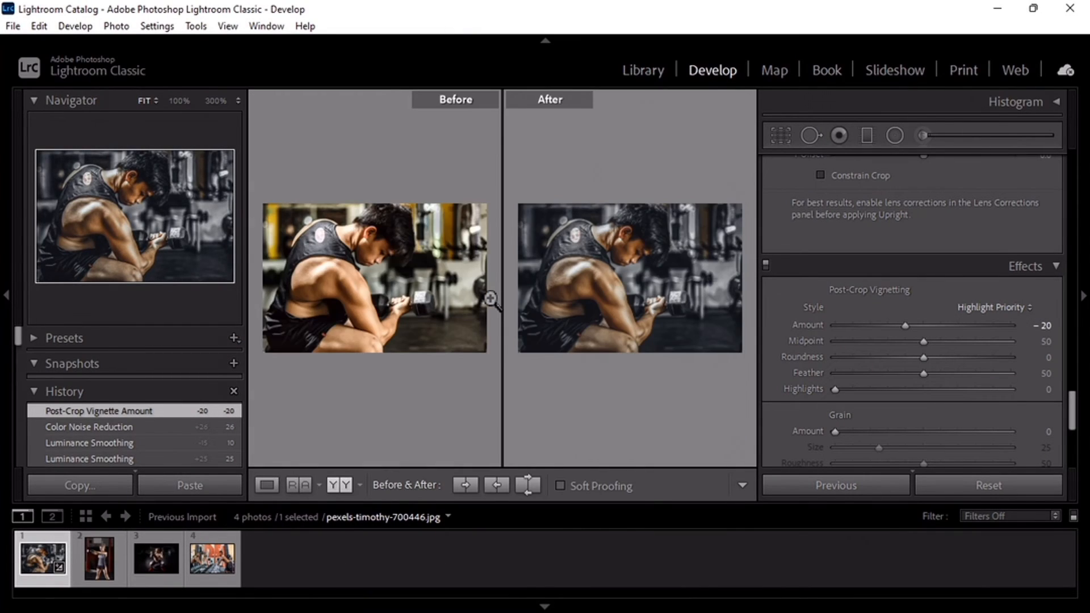
key("y")
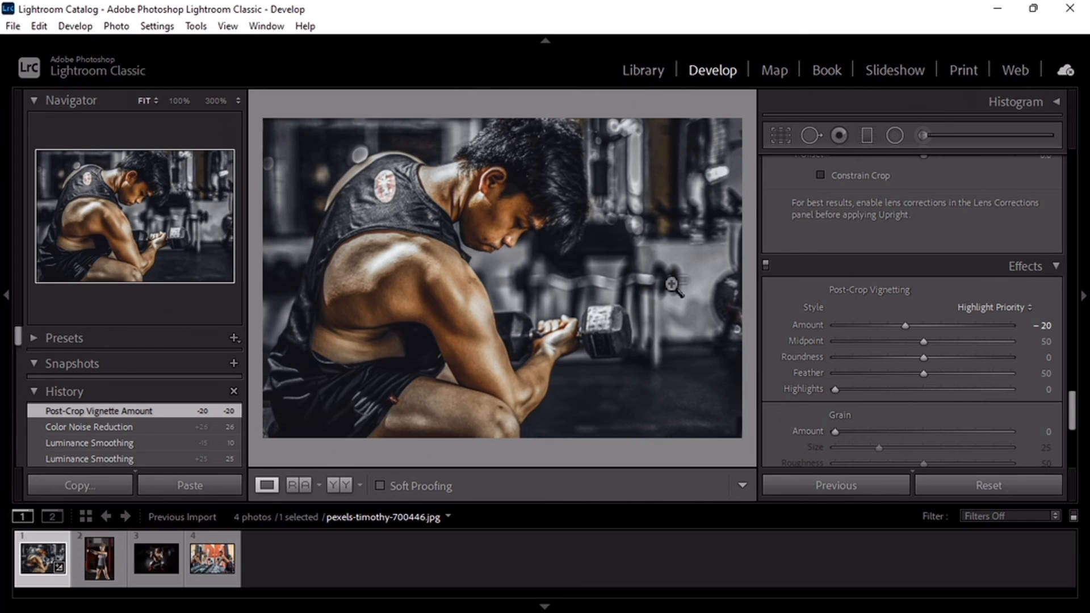
scroll(1075, 419, "up", 1)
left_click_drag(1075, 417, 1077, 260)
left_click(877, 231)
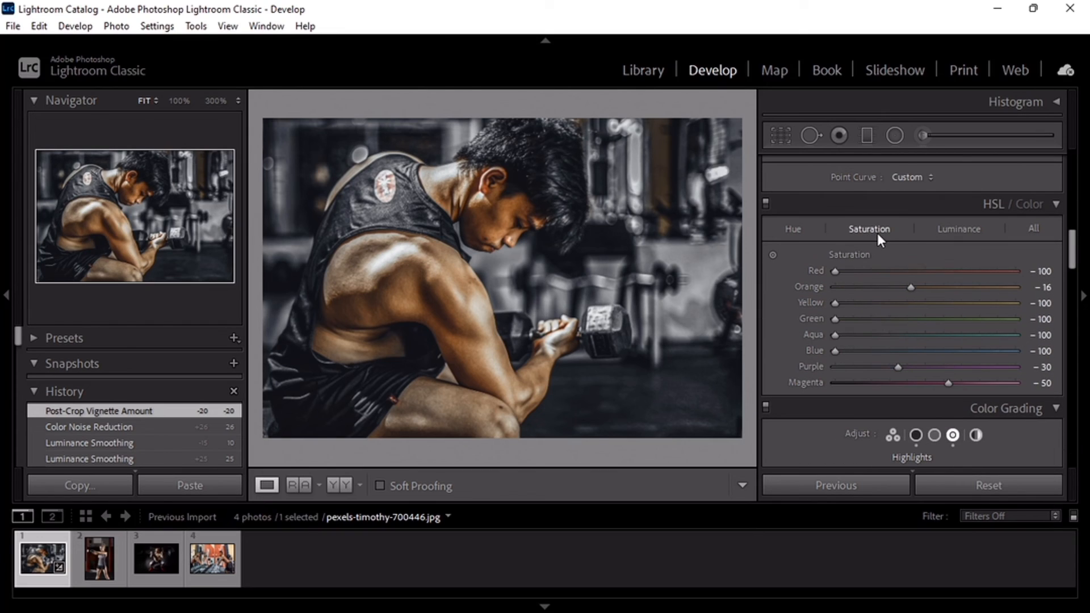
left_click(791, 229)
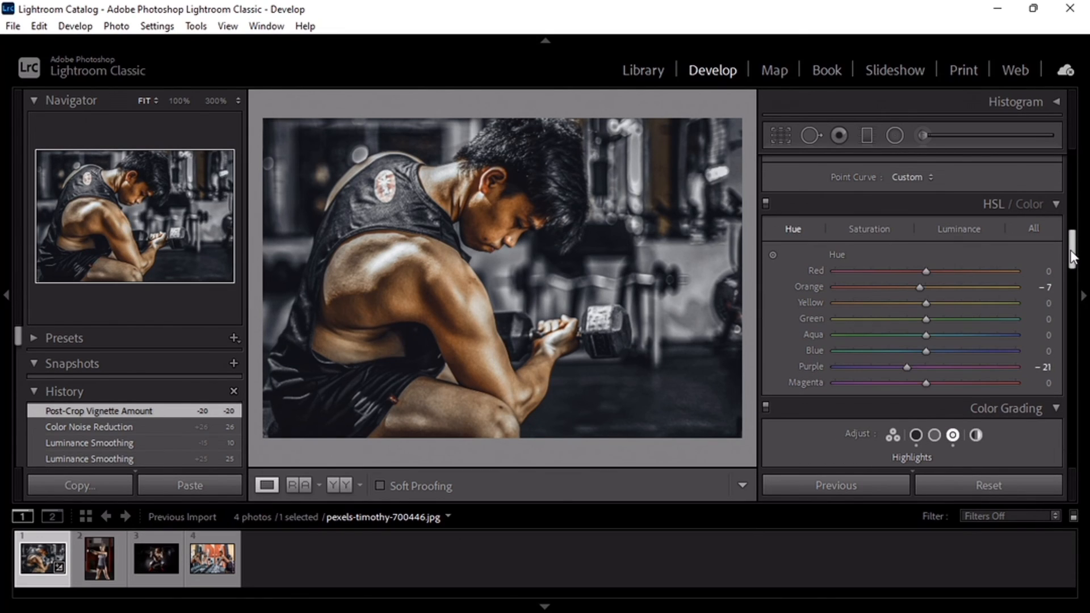
left_click_drag(1073, 244, 1081, 435)
left_click(13, 26)
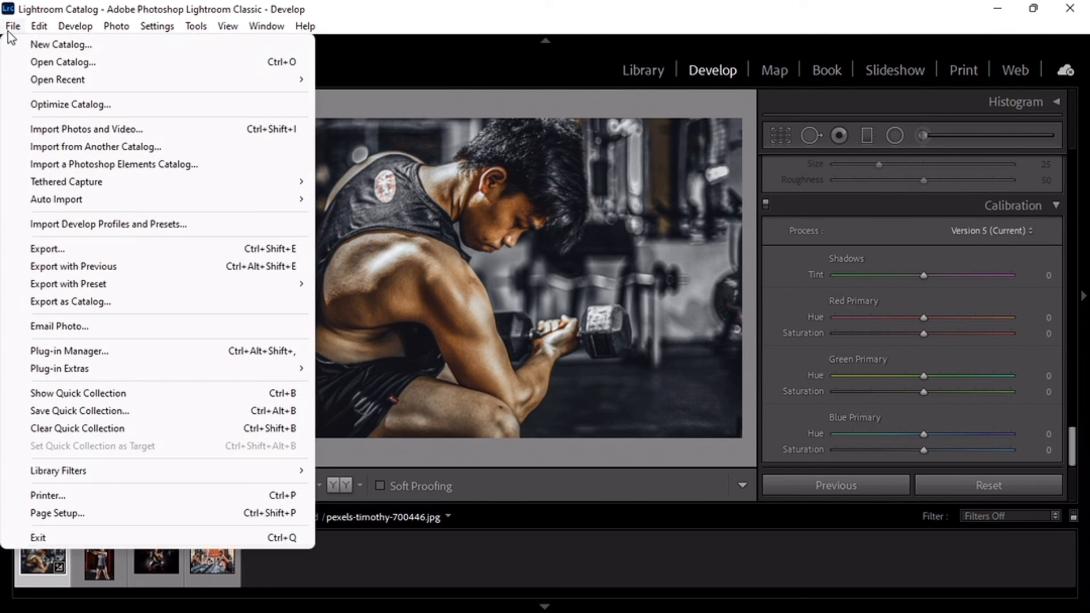
left_click(64, 249)
left_click(820, 52)
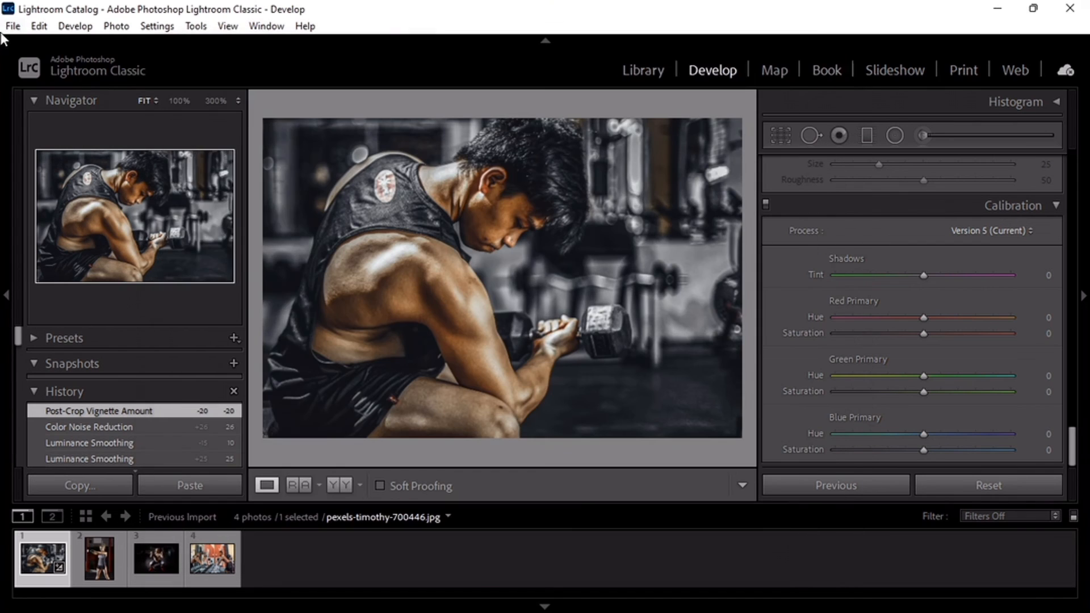
Start an export of the photo with an export preset and open the PRESET FO LR folder on Local Disk (D:) for the destination.
left_click(13, 27)
mouse_move(196, 287)
left_click(383, 317)
scroll(398, 340, "down", 2)
left_click(363, 389)
left_click(647, 251)
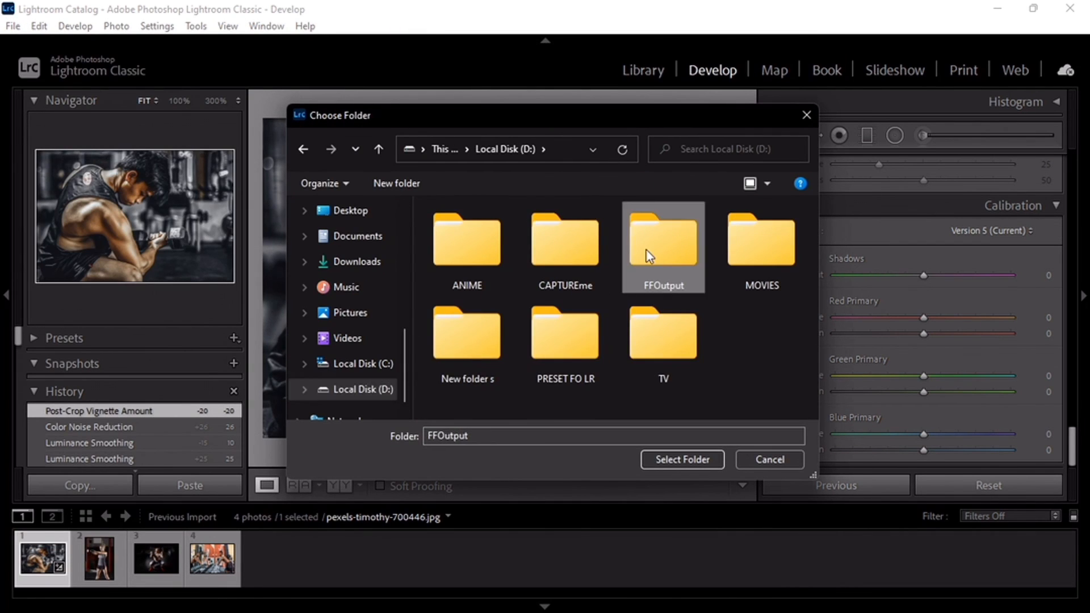
left_click(556, 349)
double_click(556, 349)
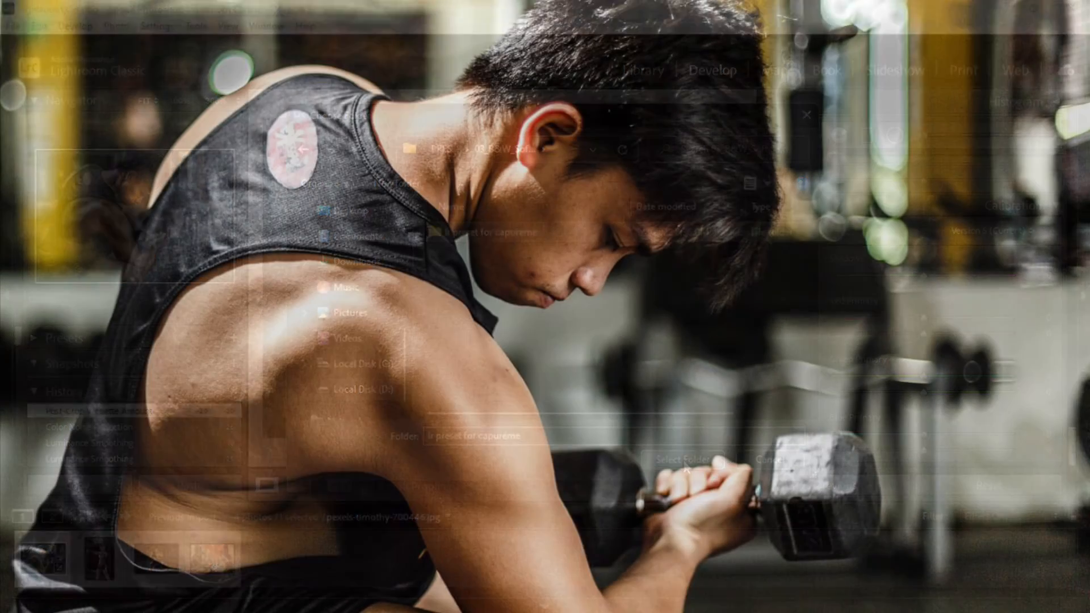